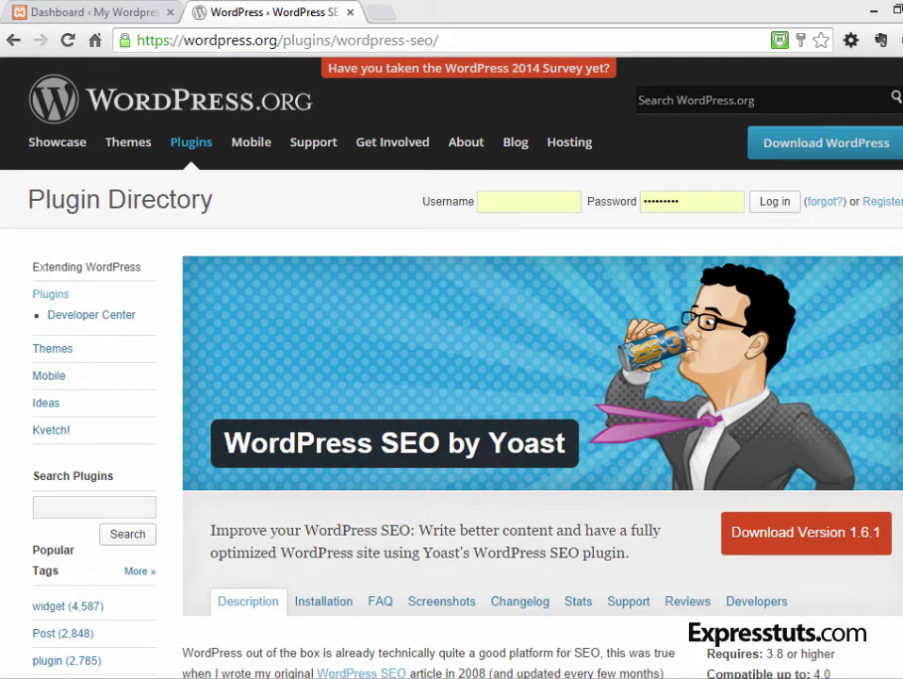
# Deactivate the All In One SEO Pack plugin on the local WordPress site
pyautogui.hotkey('ctrl', 'shift', 'Tab')
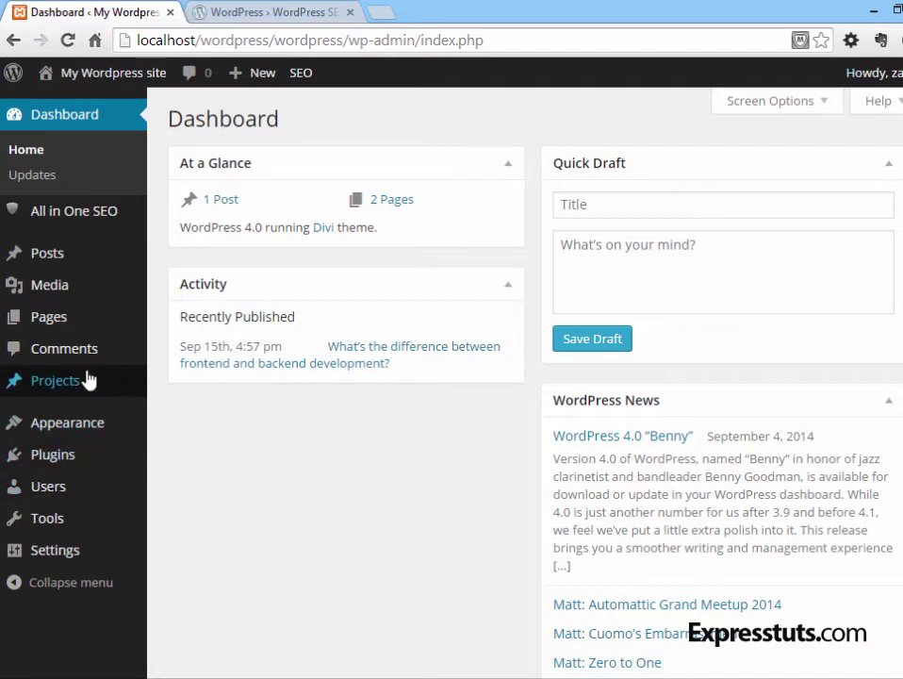
pyautogui.moveTo(58, 456)
pyautogui.click(201, 465)
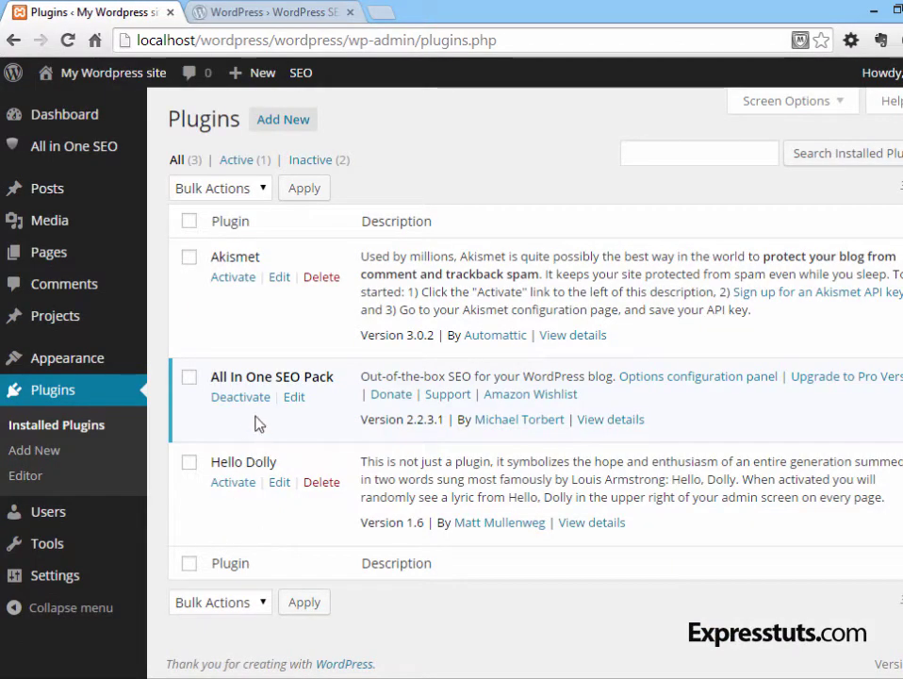
pyautogui.click(243, 405)
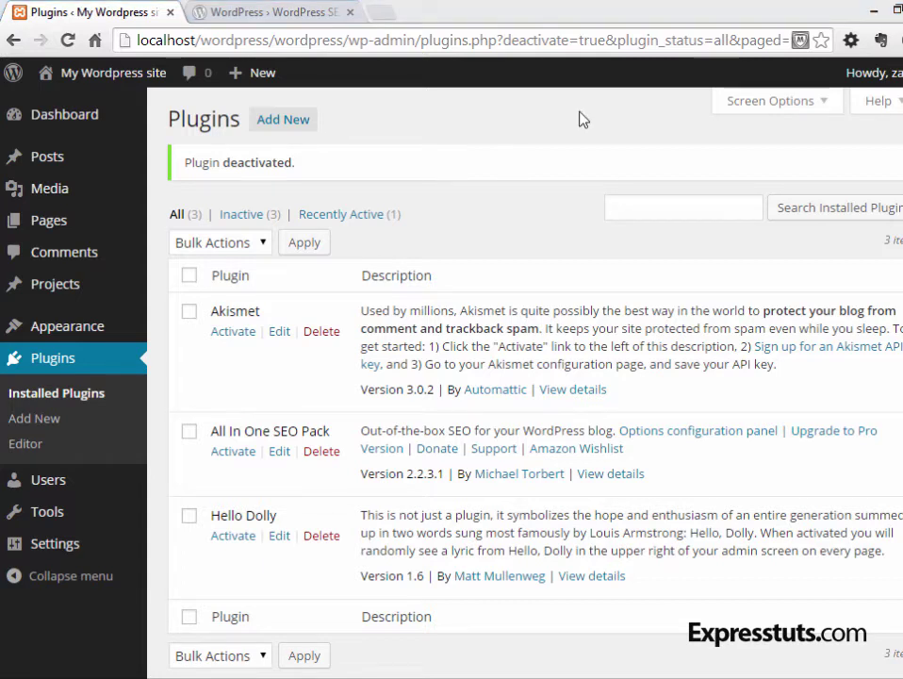
# Search the new plugins for WordPress SEO, and install and activate WordPress SEO by Yoast
pyautogui.click(300, 122)
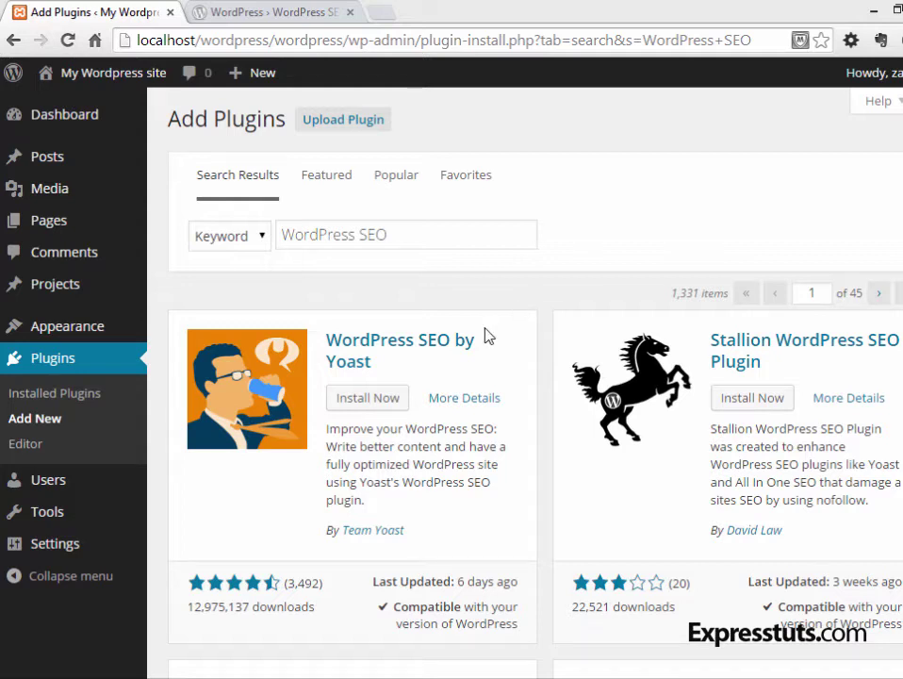
pyautogui.click(367, 399)
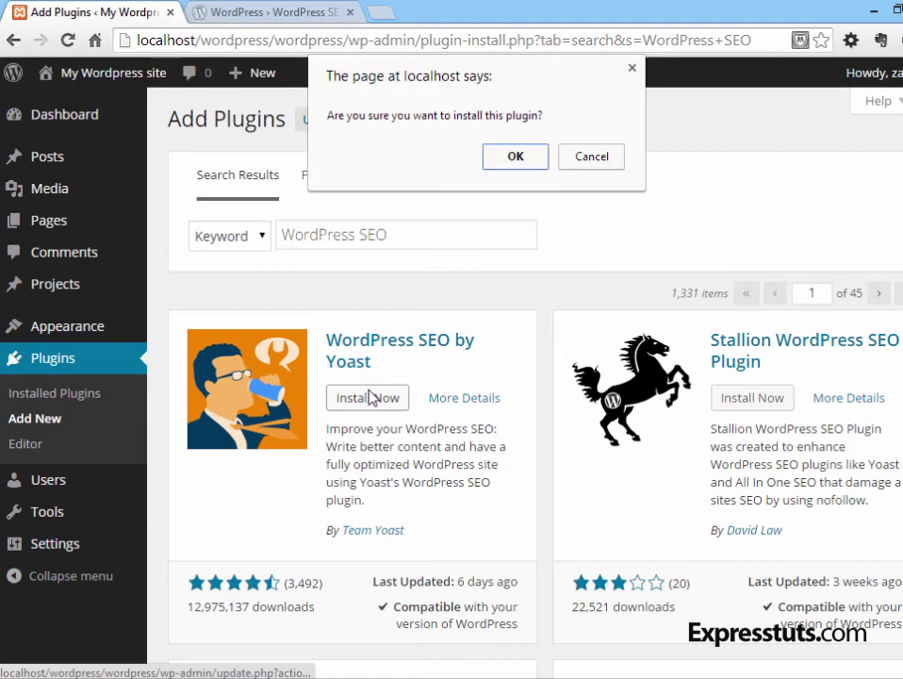
pyautogui.click(514, 158)
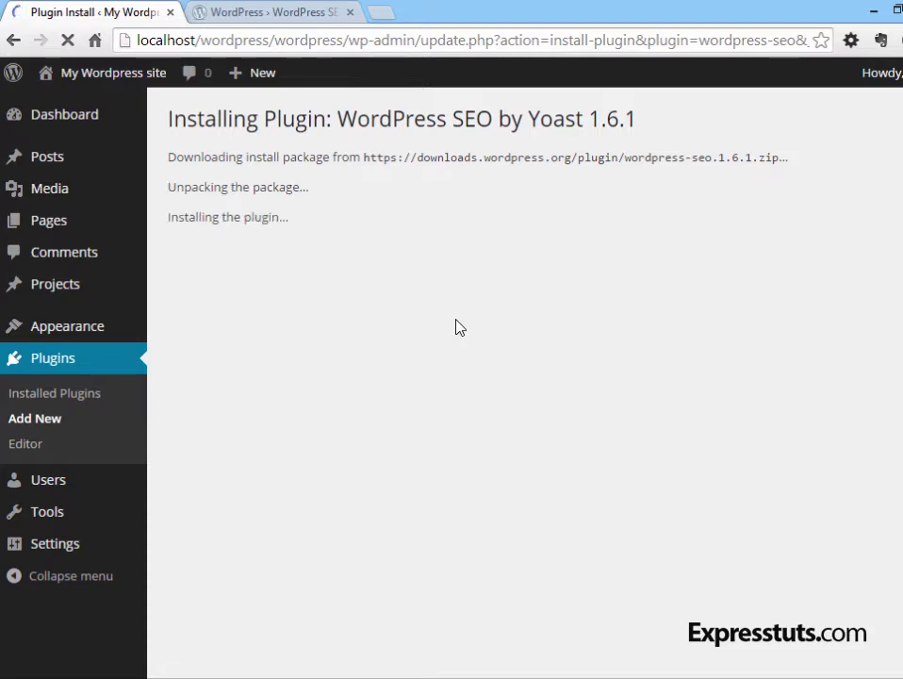
pyautogui.click(232, 278)
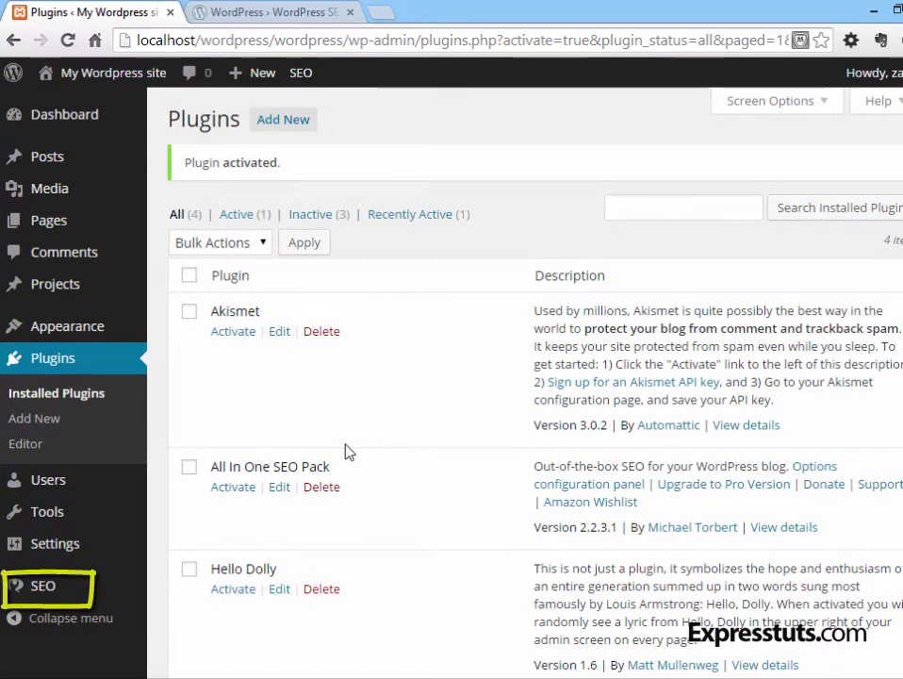
# Fix the Yoast permalink recommendation by setting the site's permalink structure to Post name and saving it
pyautogui.moveTo(45, 587)
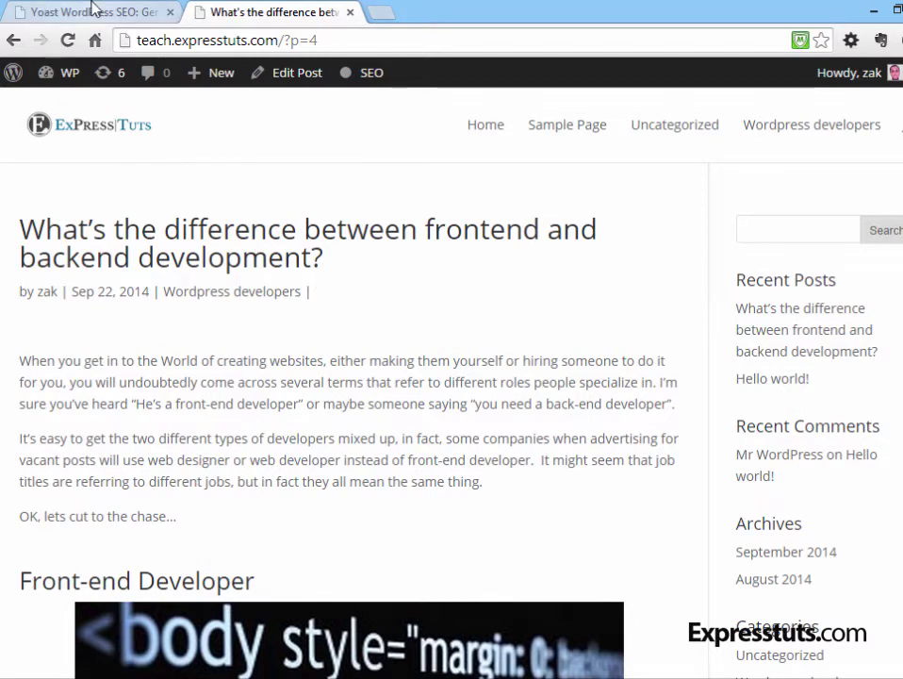
pyautogui.click(94, 10)
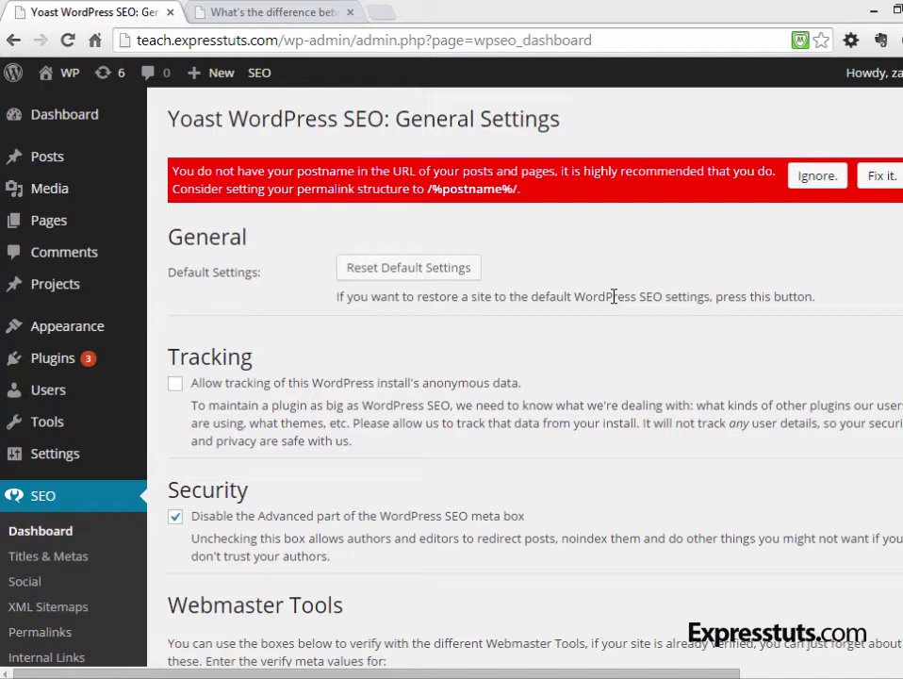
pyautogui.click(883, 176)
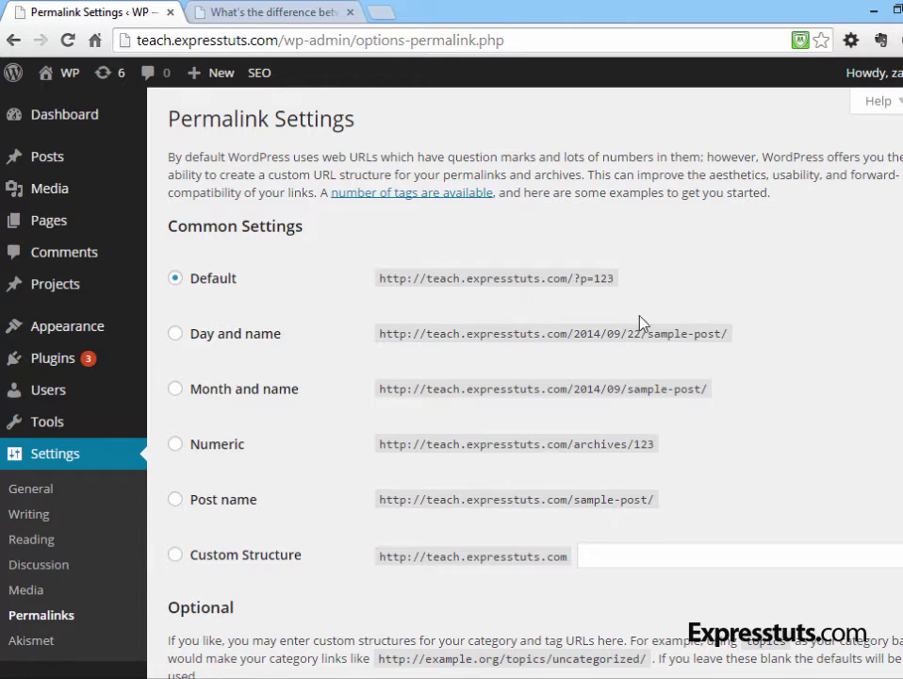
pyautogui.click(176, 501)
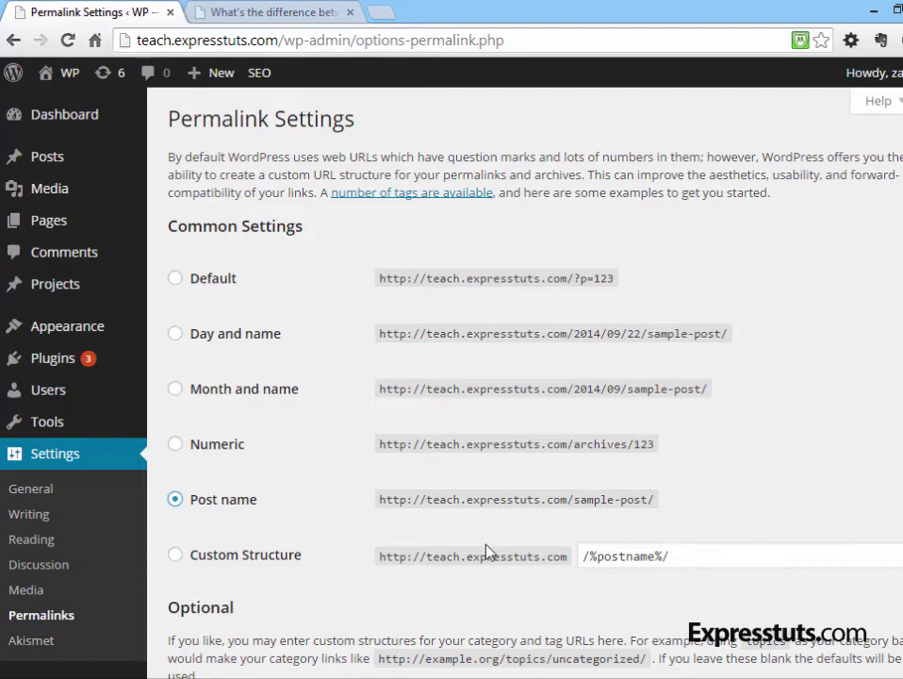
pyautogui.scroll(-4, 486, 548)
pyautogui.click(228, 593)
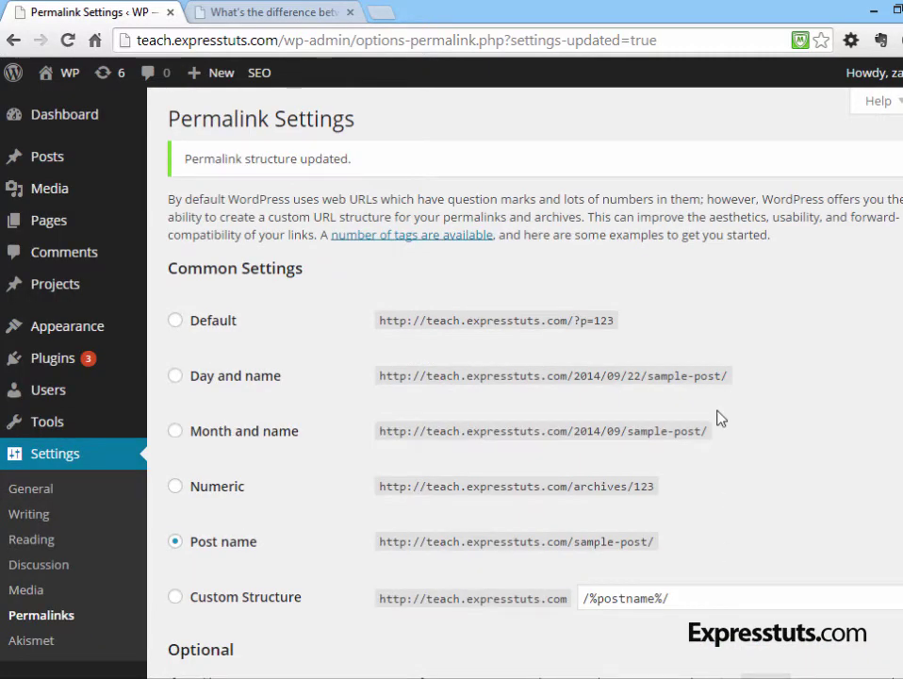
# Reload the open frontend and backend development post to check its URL
pyautogui.click(285, 8)
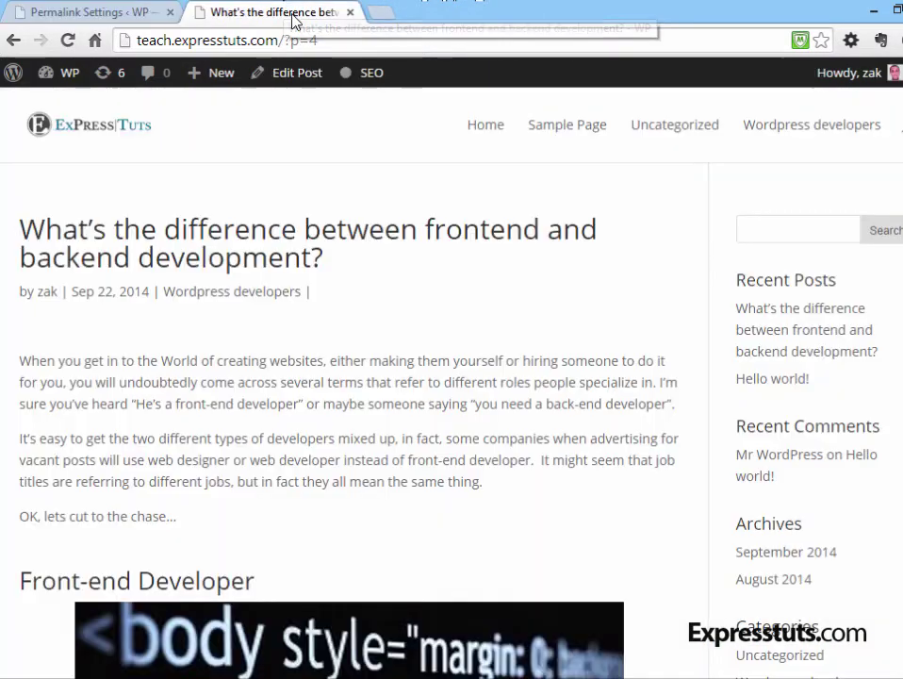
pyautogui.click(68, 40)
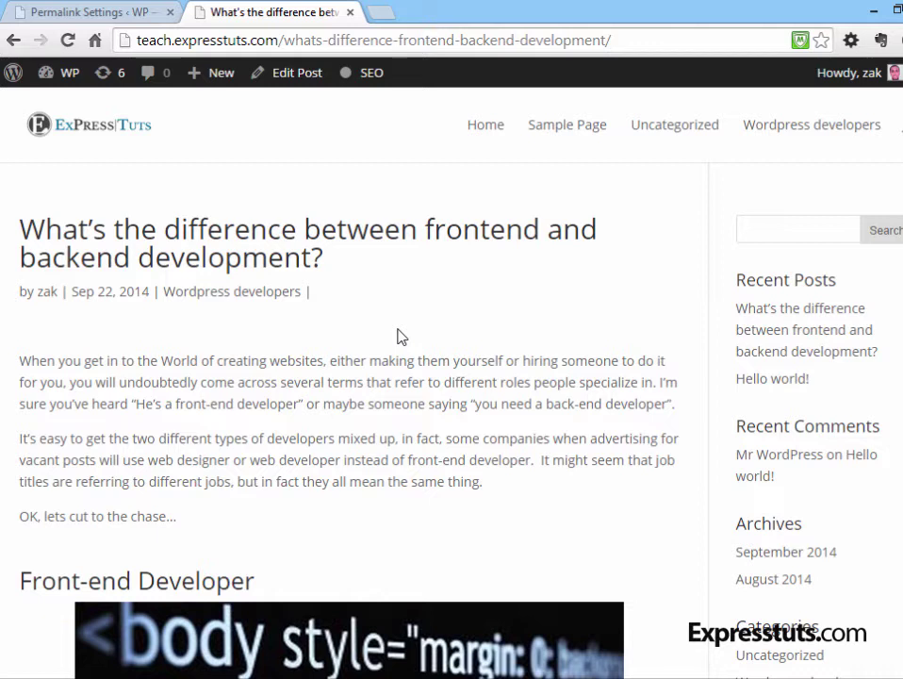
# Review the Yoast General Settings, including the tracking, security and Webmaster Tools verification options
pyautogui.click(113, 13)
pyautogui.click(34, 494)
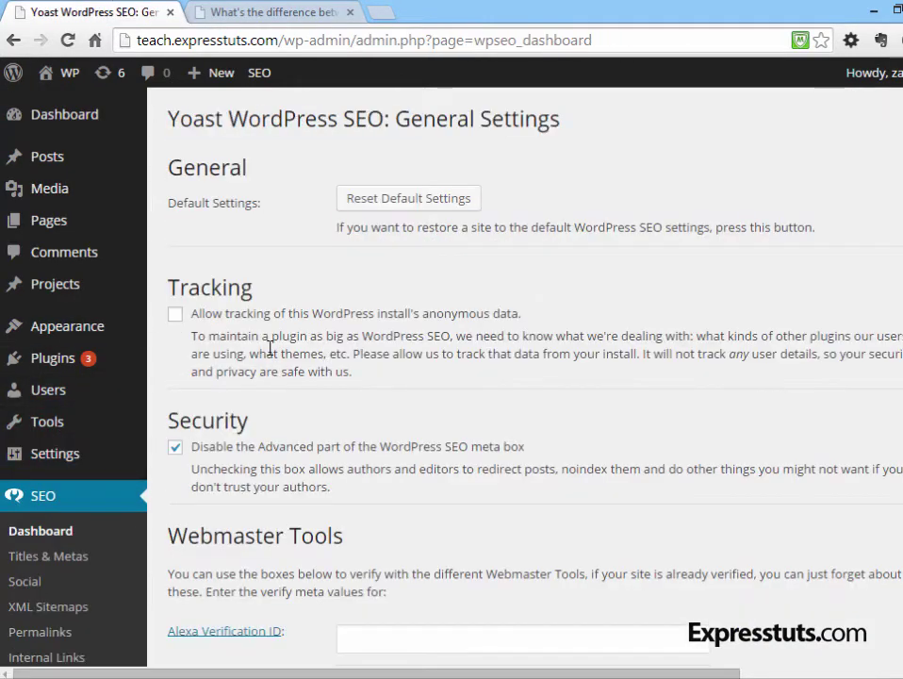
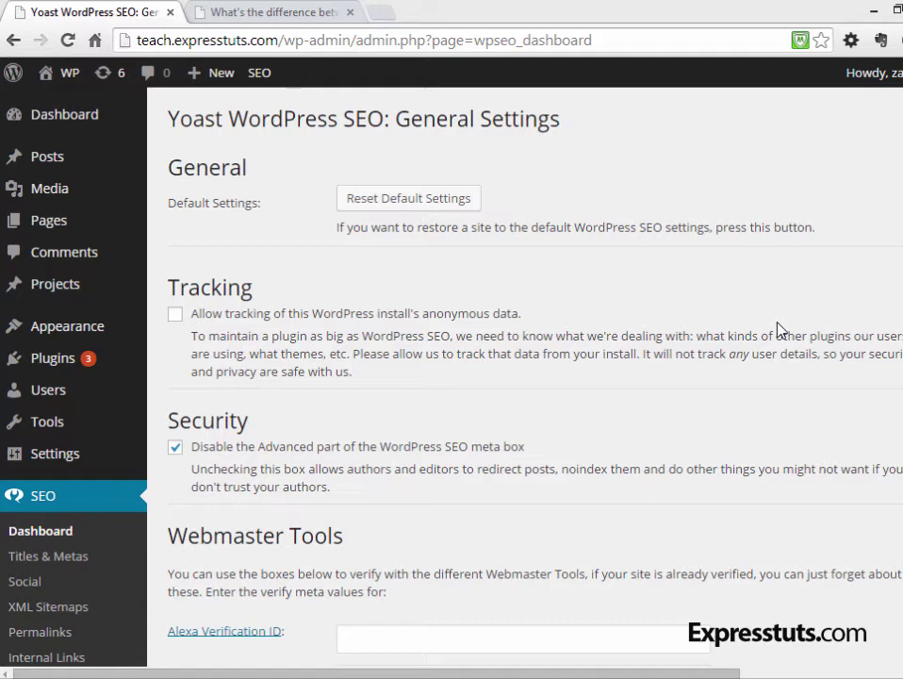
pyautogui.scroll(-4, 816, 405)
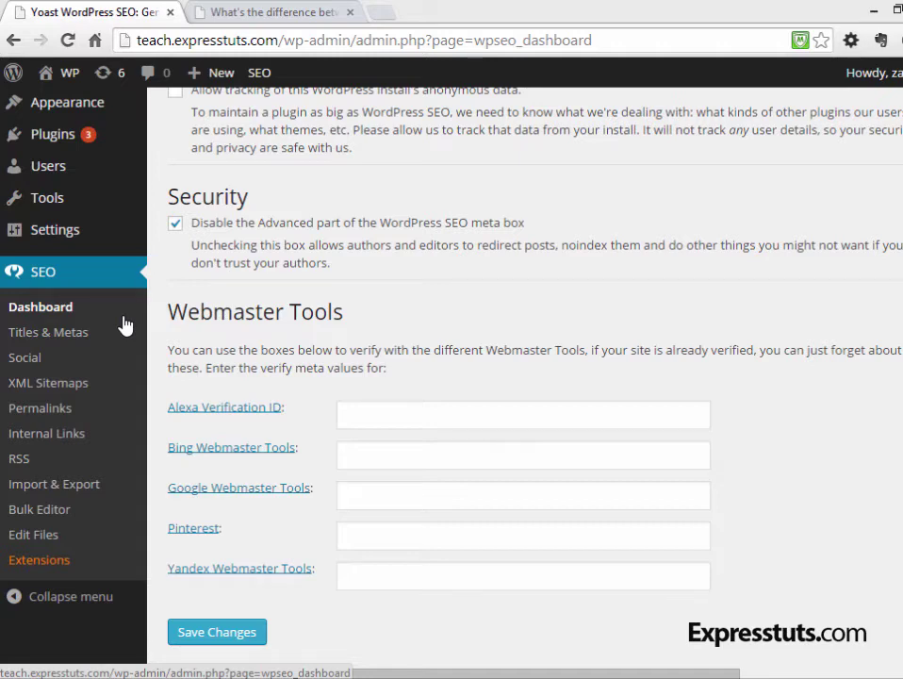
# Examine the Yoast Social settings for Facebook, Twitter and Google+
pyautogui.click(36, 359)
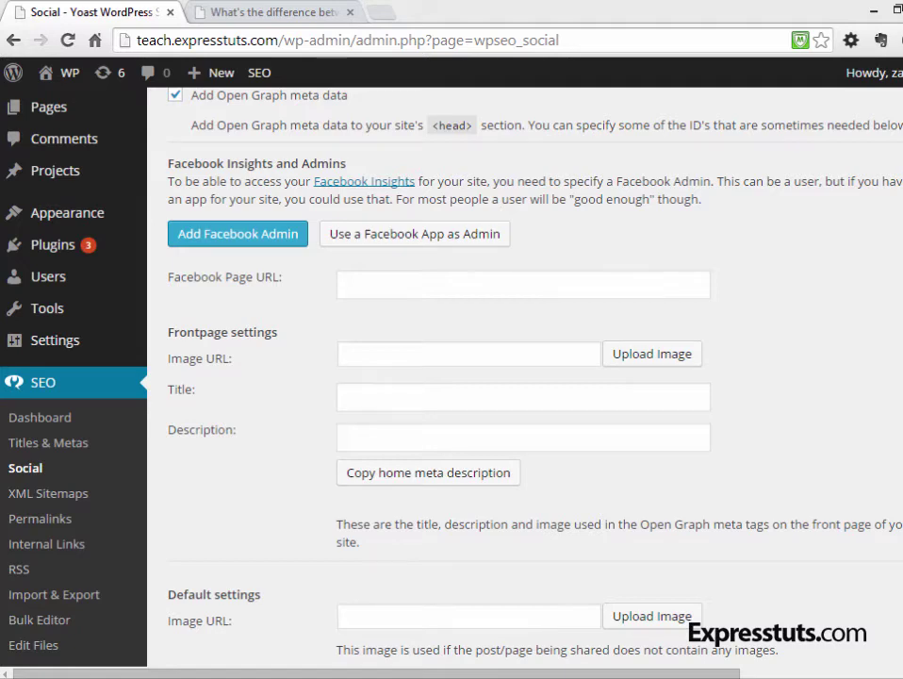
pyautogui.scroll(1, 533, 264)
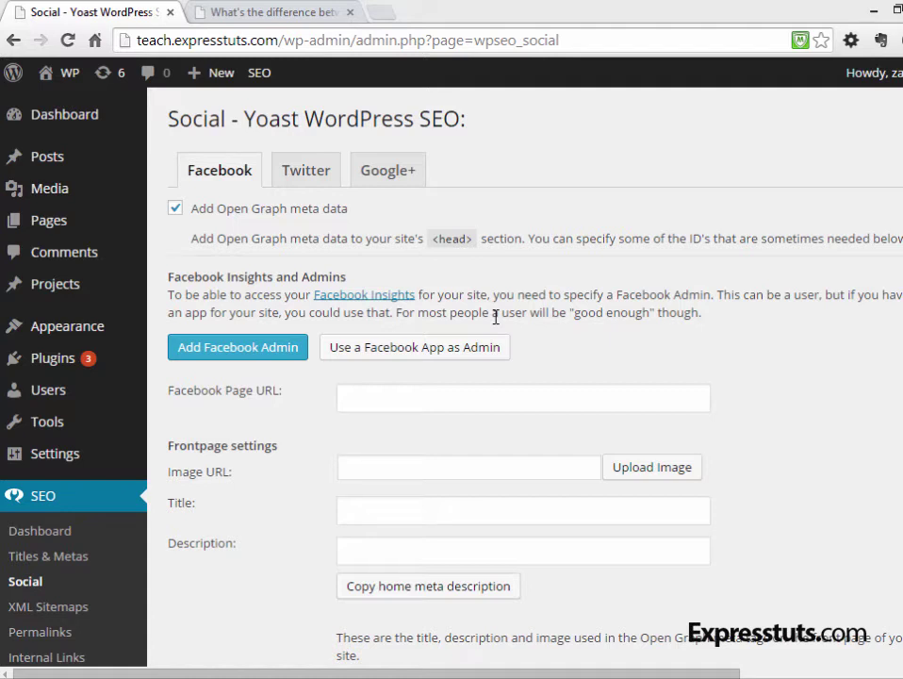
pyautogui.scroll(-1, 655, 312)
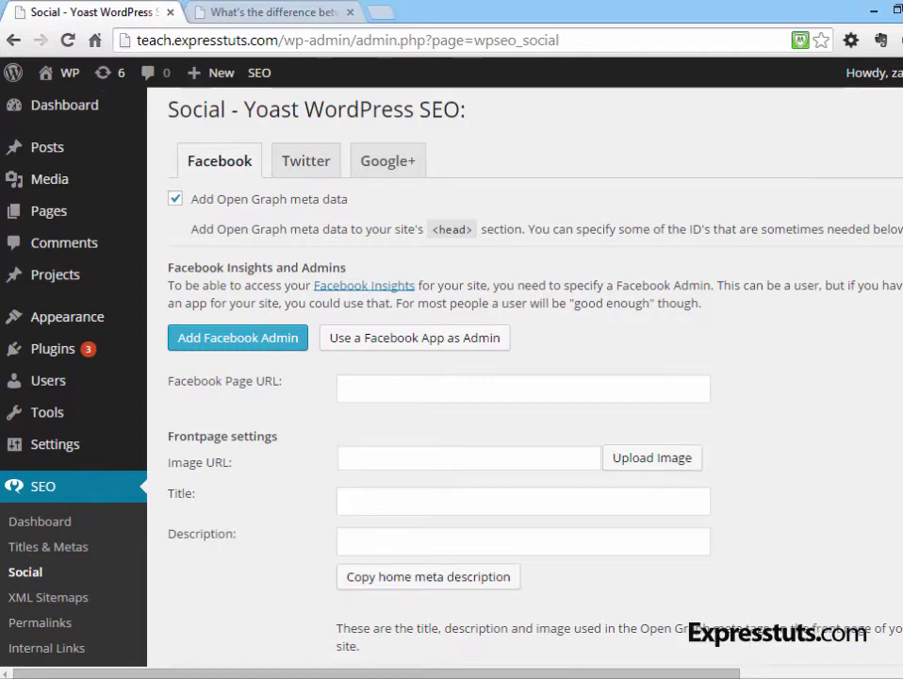
pyautogui.scroll(-1, 525, 377)
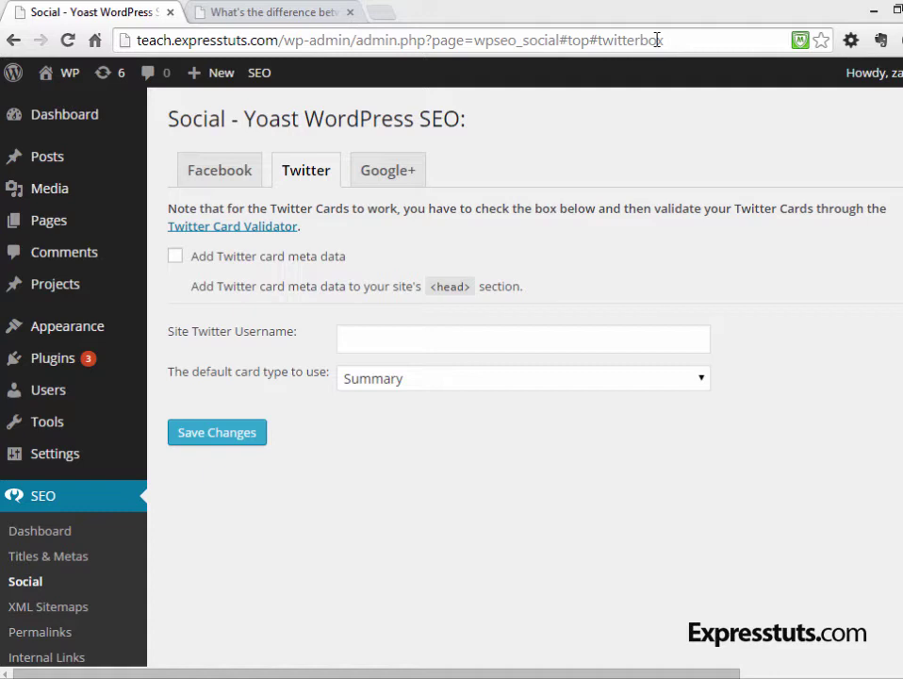
pyautogui.click(400, 174)
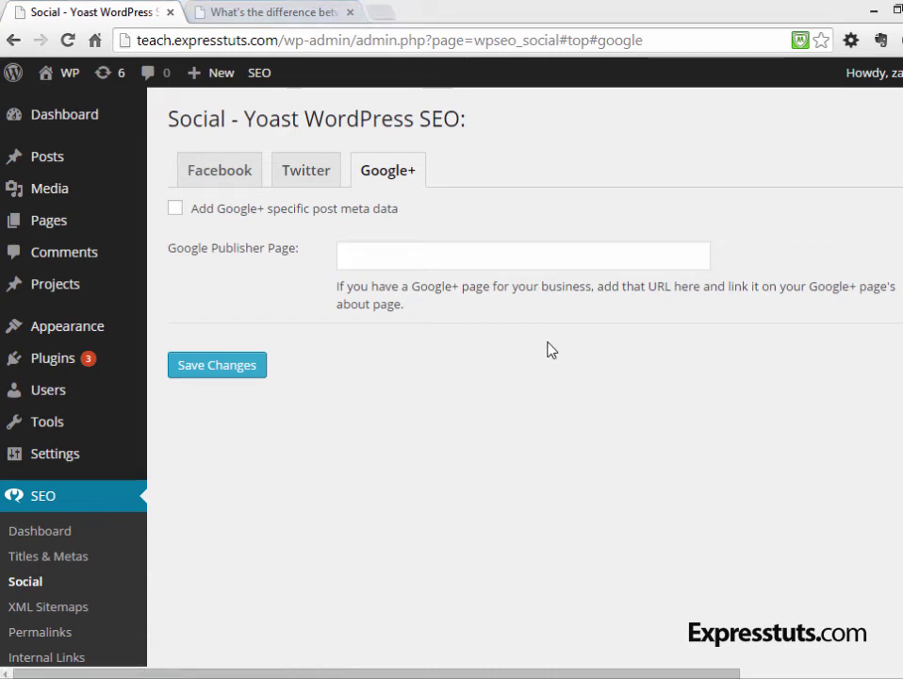
# Review the Yoast XML Sitemaps and Permalinks settings, and check the permalink on the open blog post
pyautogui.click(49, 607)
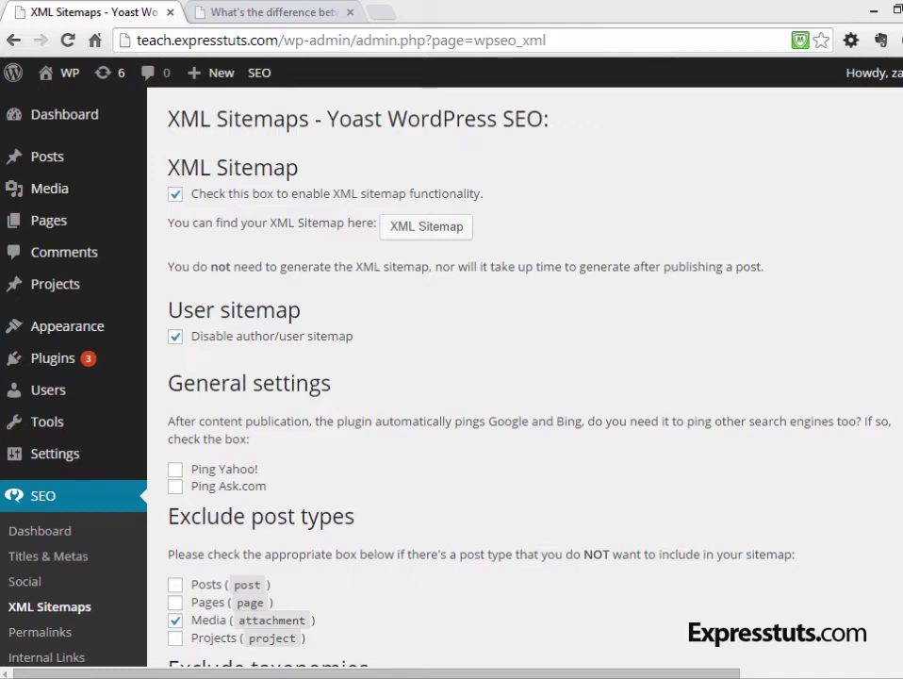
pyautogui.scroll(-1, 452, 377)
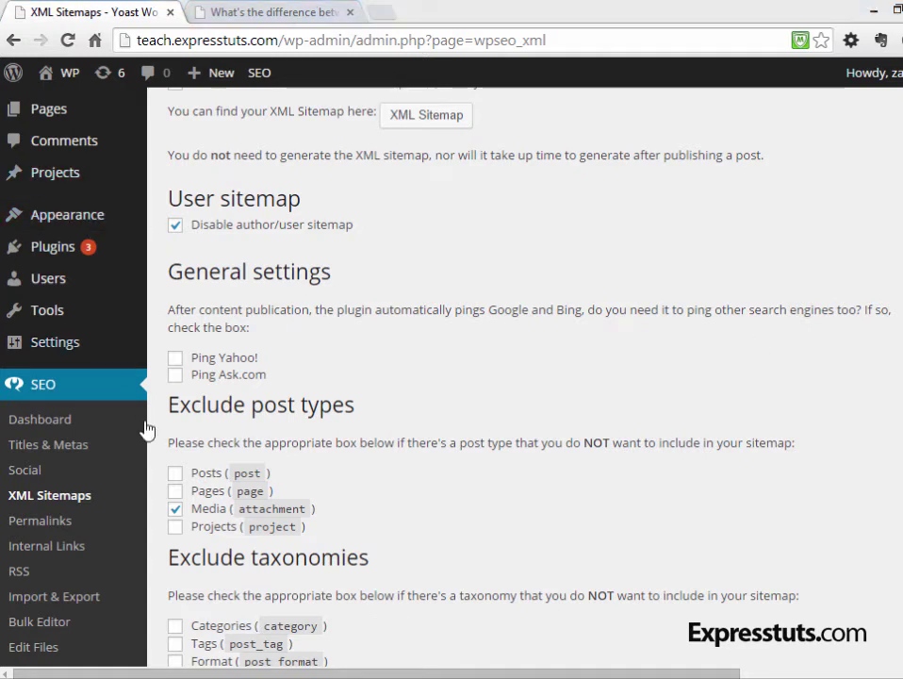
pyautogui.click(55, 522)
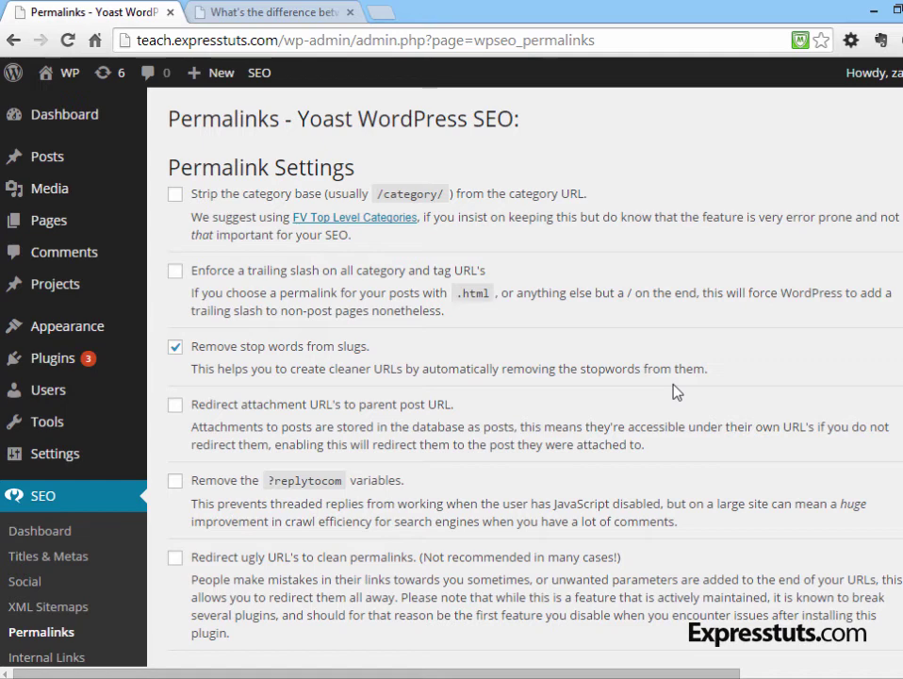
pyautogui.click(245, 12)
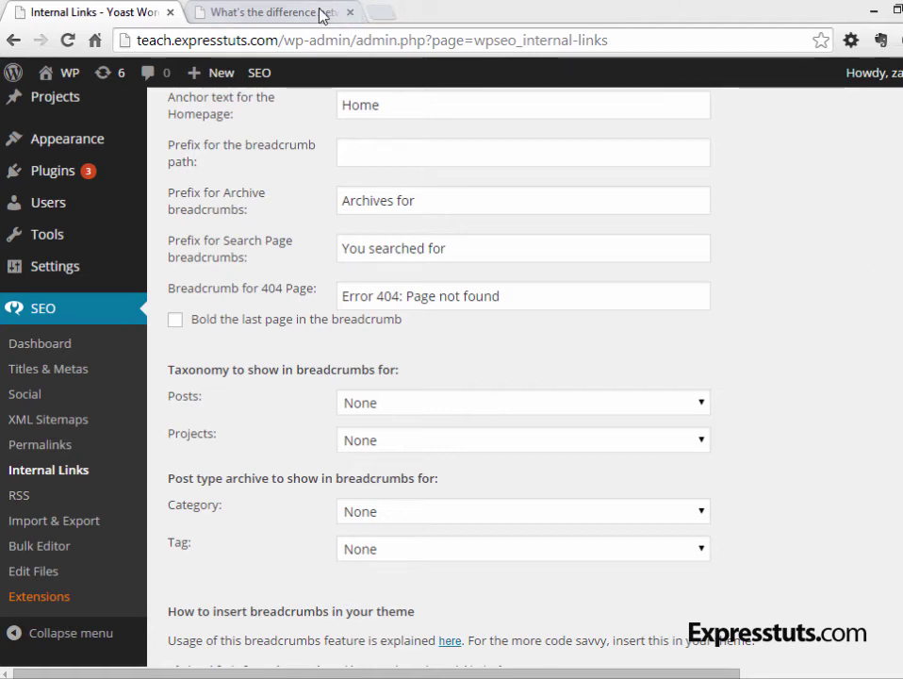
# View the blog post page and examine the breadcrumb options in the Yoast Internal Links settings
pyautogui.click(290, 14)
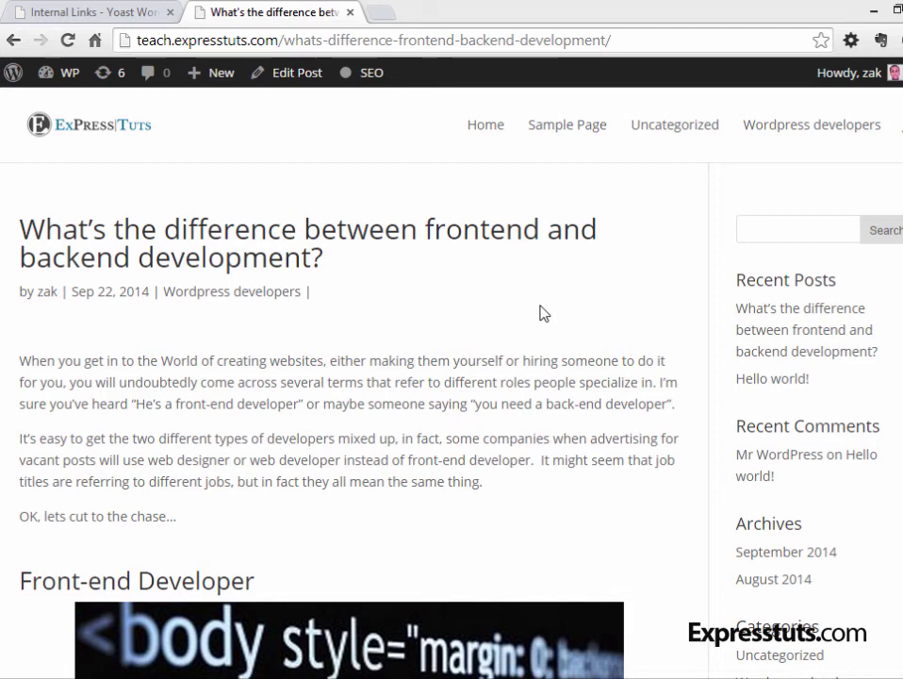
pyautogui.click(113, 19)
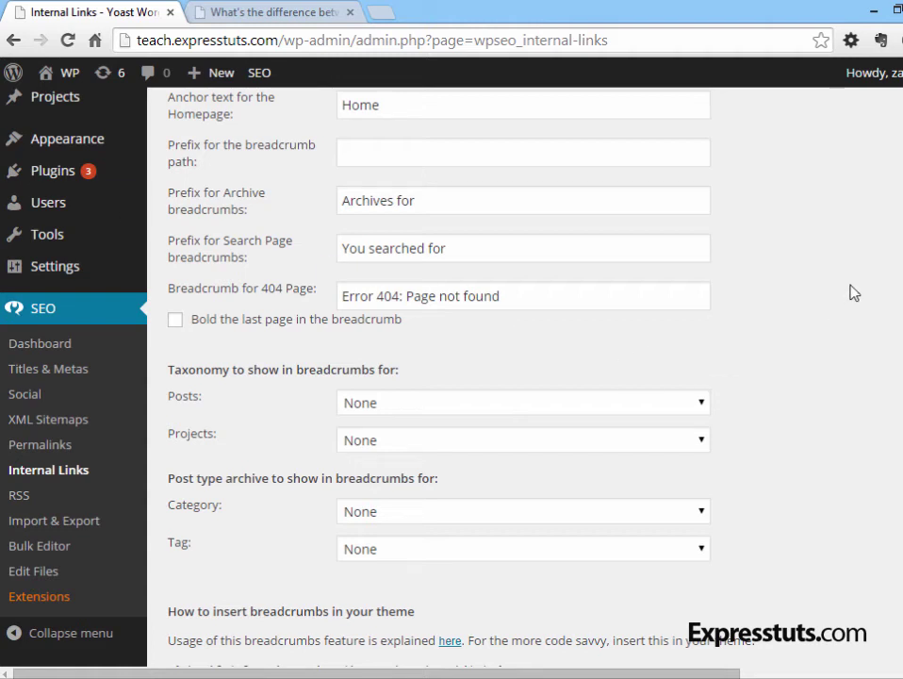
pyautogui.scroll(-5, 856, 364)
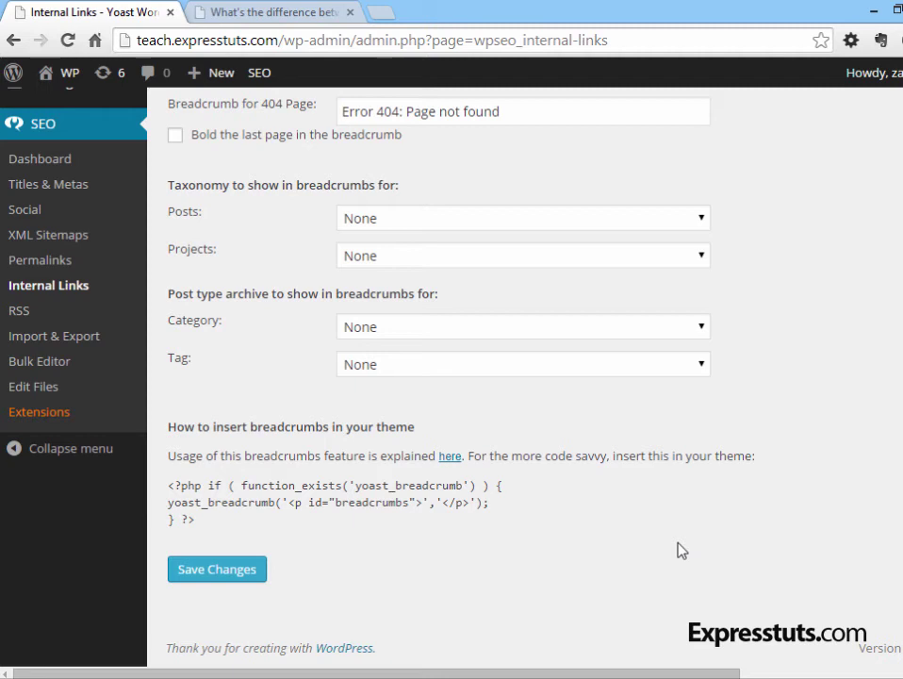
# Examine the Yoast RSS feed content settings and the explanation of the available variables
pyautogui.click(22, 317)
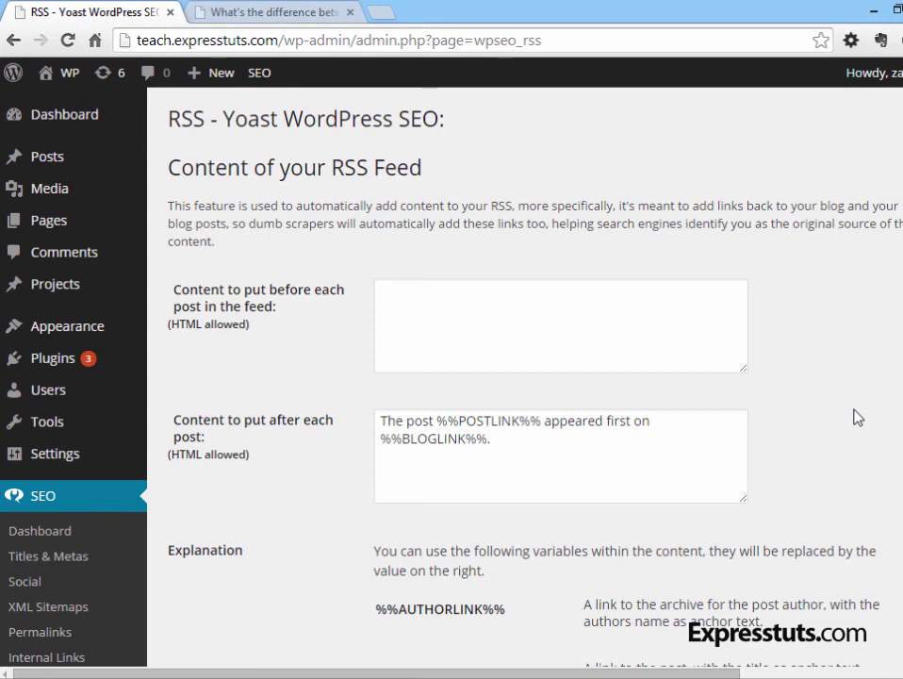
pyautogui.scroll(-3, 857, 418)
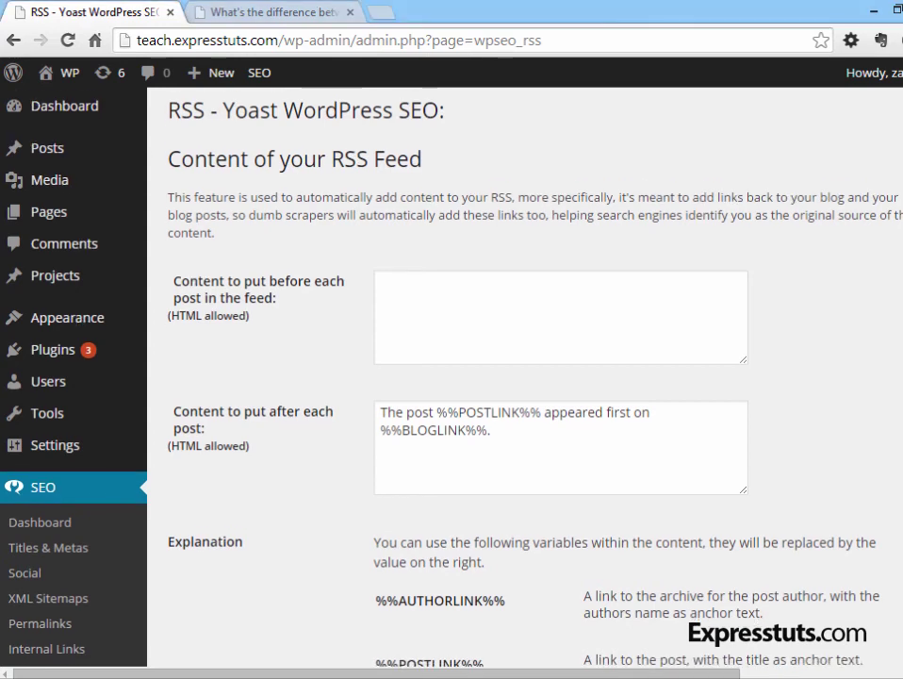
pyautogui.scroll(-1, 379, 471)
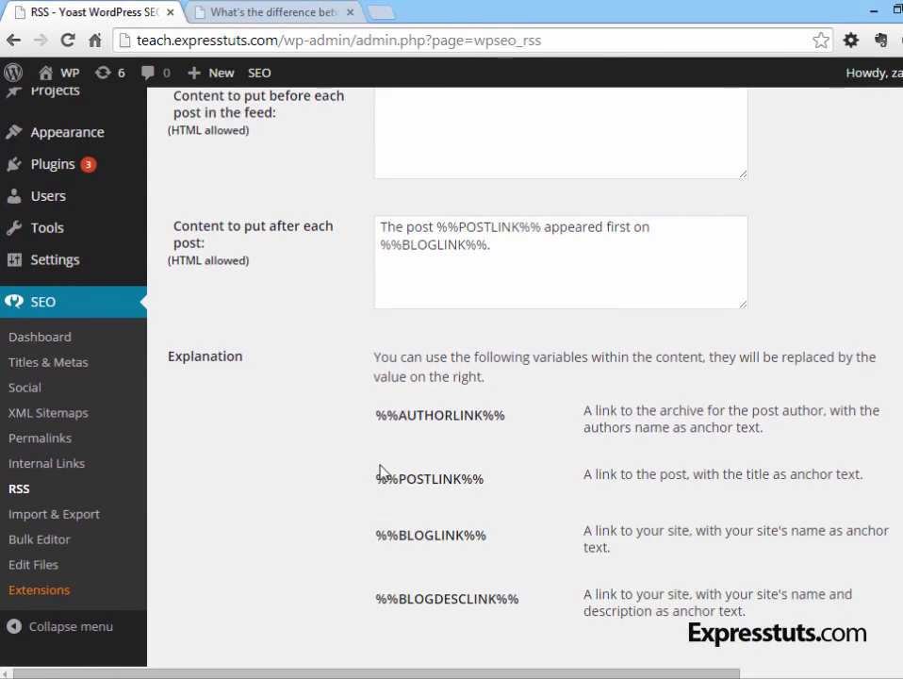
# Review the Yoast Import & Export options for other plugins' data and for SEO settings
pyautogui.click(60, 520)
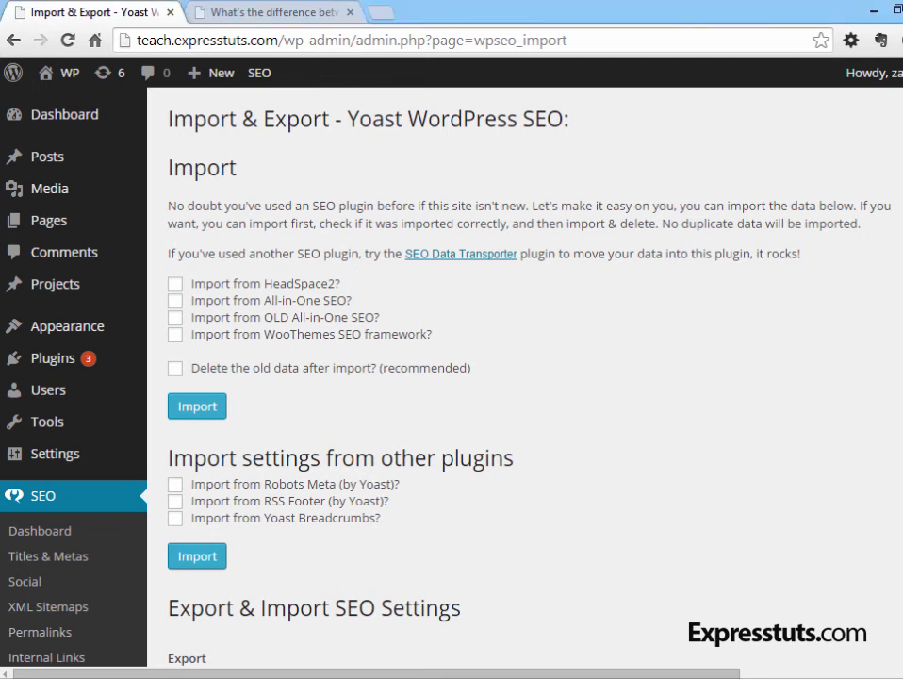
pyautogui.scroll(-1, 587, 342)
pyautogui.scroll(-3, 452, 377)
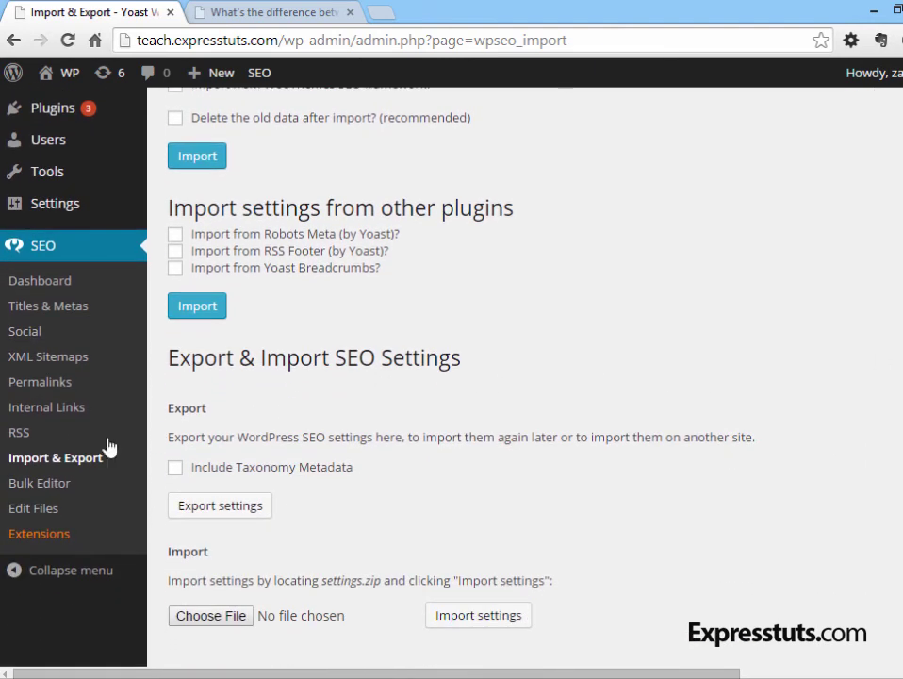
# Examine the title list of posts and pages in the Yoast Bulk Editor
pyautogui.click(29, 484)
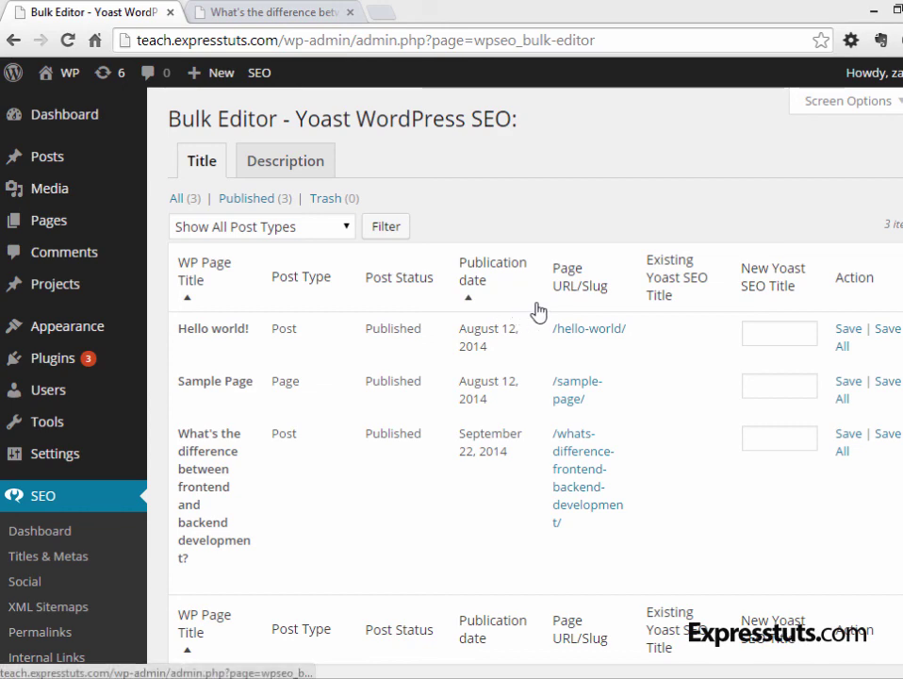
pyautogui.scroll(-1, 539, 308)
pyautogui.scroll(-3, 525, 377)
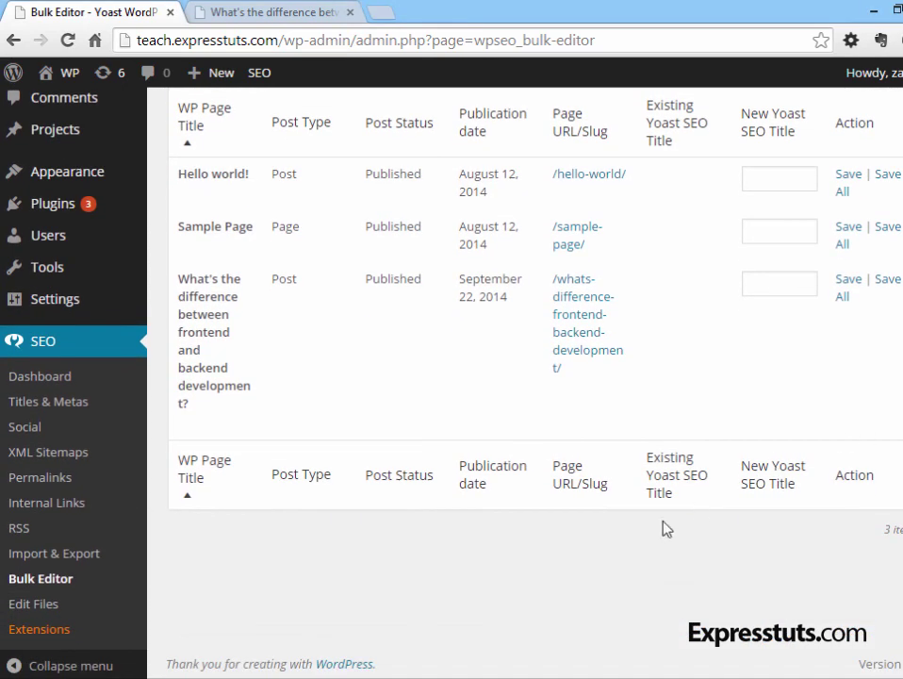